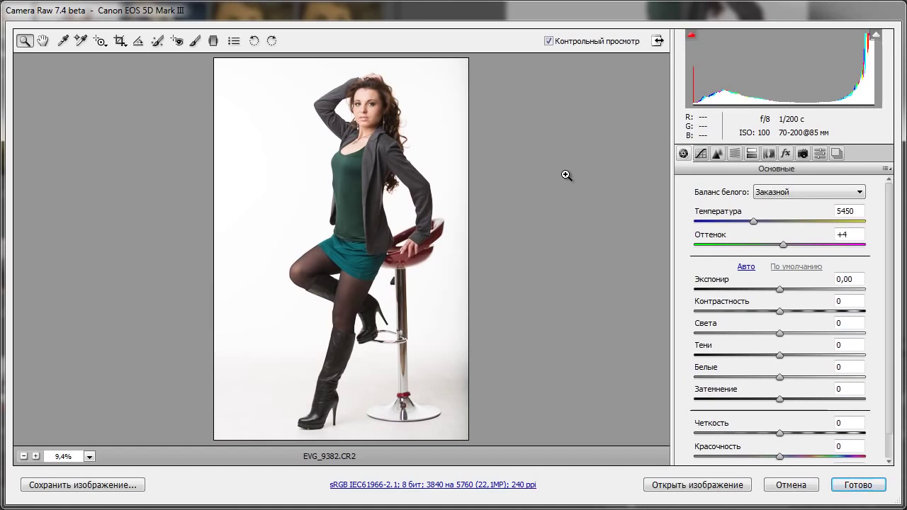
# Try contrast values of +56 and +53, checking the woman's upper body up close, and reset contrast to 0 each time
pyautogui.moveTo(784, 313); pyautogui.dragTo(829, 311)
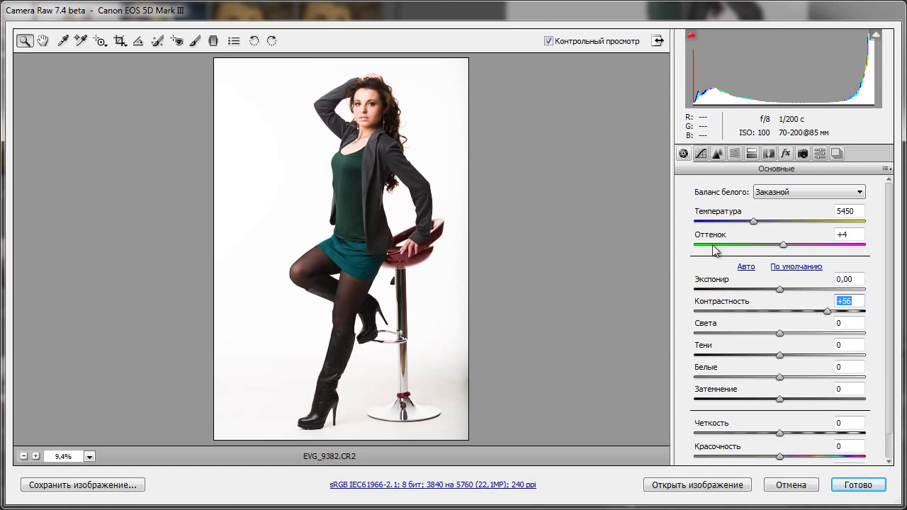
pyautogui.doubleClick(827, 312)
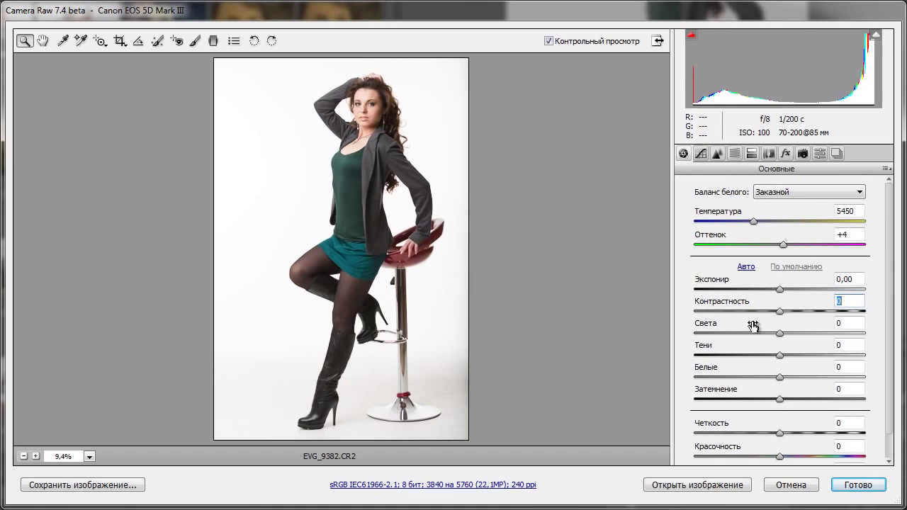
pyautogui.moveTo(781, 316); pyautogui.dragTo(828, 322)
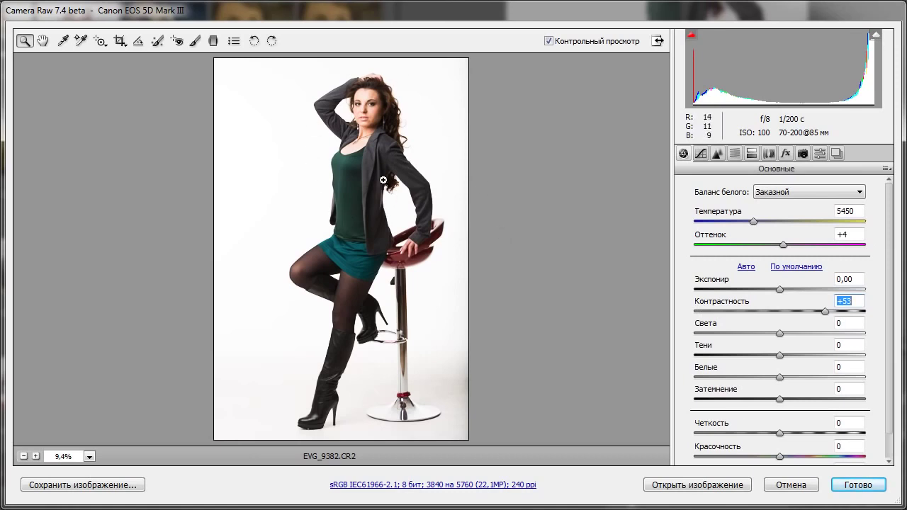
pyautogui.moveTo(305, 68); pyautogui.dragTo(416, 188)
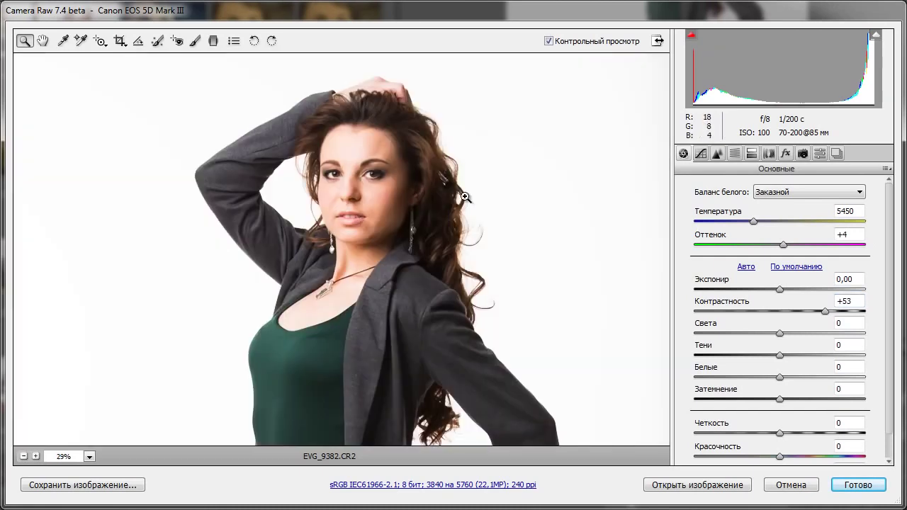
pyautogui.doubleClick(825, 312)
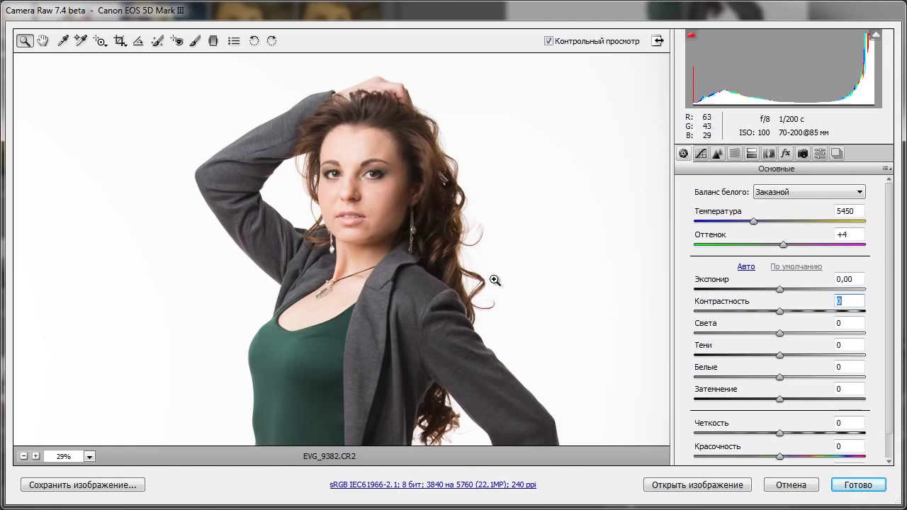
# Try contrast at +20, +78, -28 and -15 on the enlarged portrait, and return it to 0
pyautogui.moveTo(783, 310); pyautogui.dragTo(799, 310)
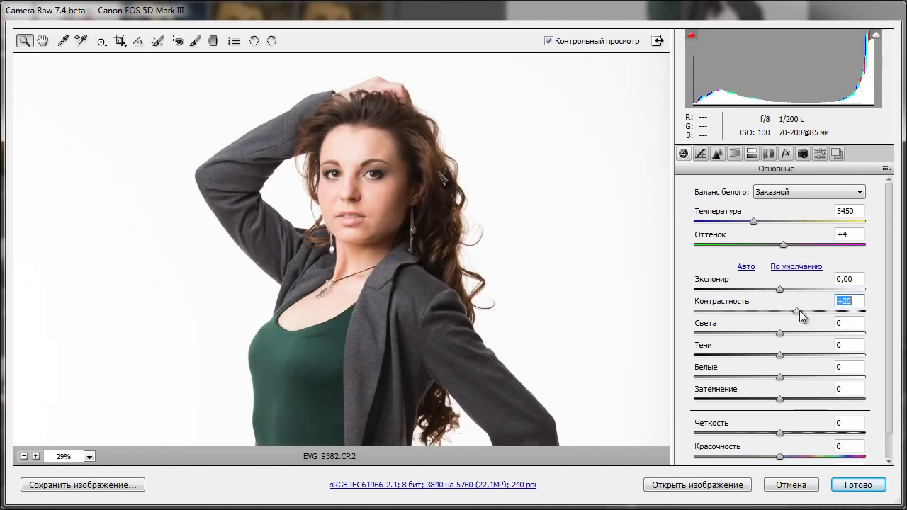
pyautogui.moveTo(800, 310); pyautogui.dragTo(847, 312)
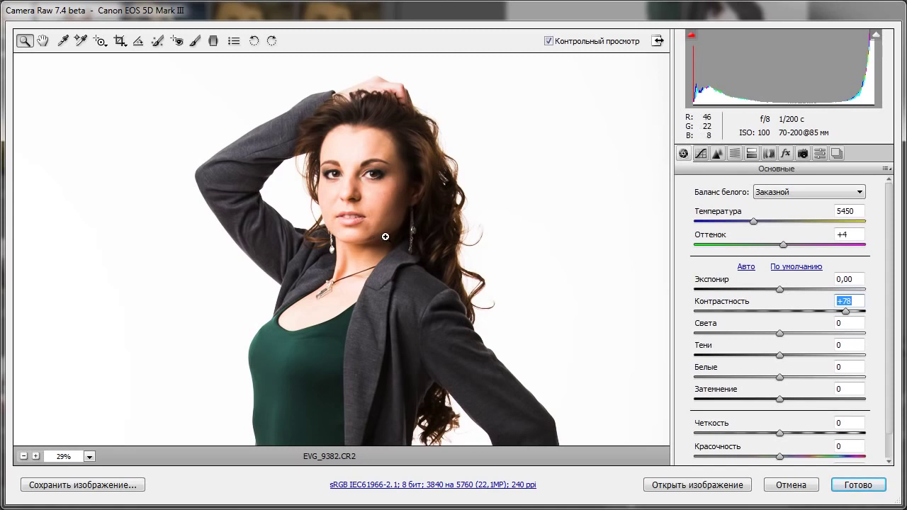
pyautogui.scroll(-1, 707, 285)
pyautogui.moveTo(846, 285); pyautogui.dragTo(754, 286)
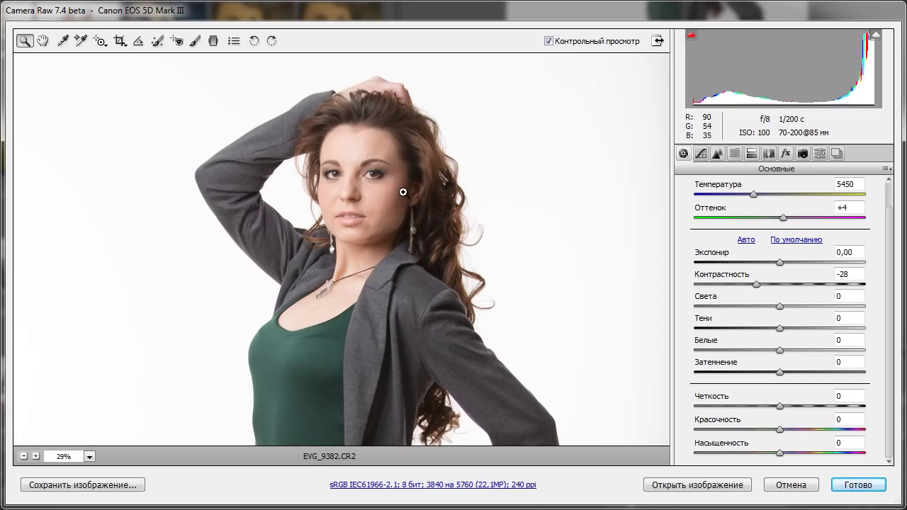
pyautogui.doubleClick(757, 287)
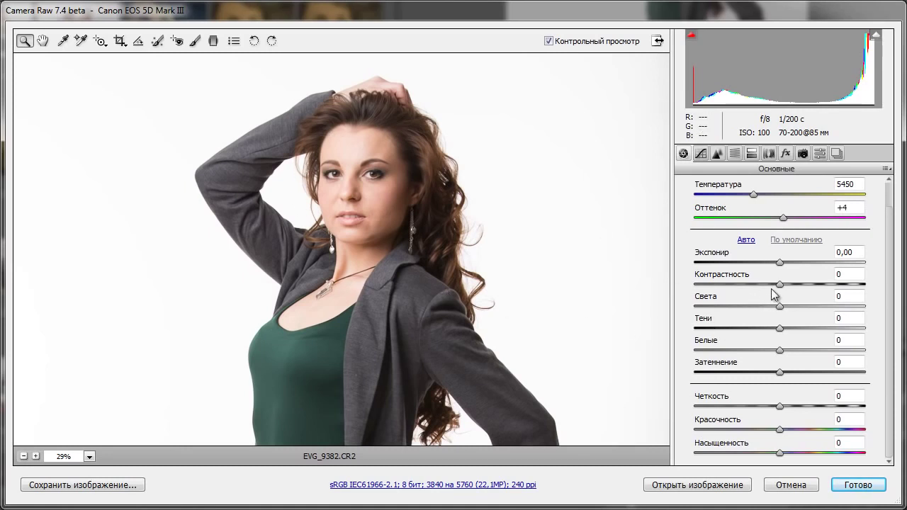
pyautogui.moveTo(779, 286); pyautogui.dragTo(772, 285)
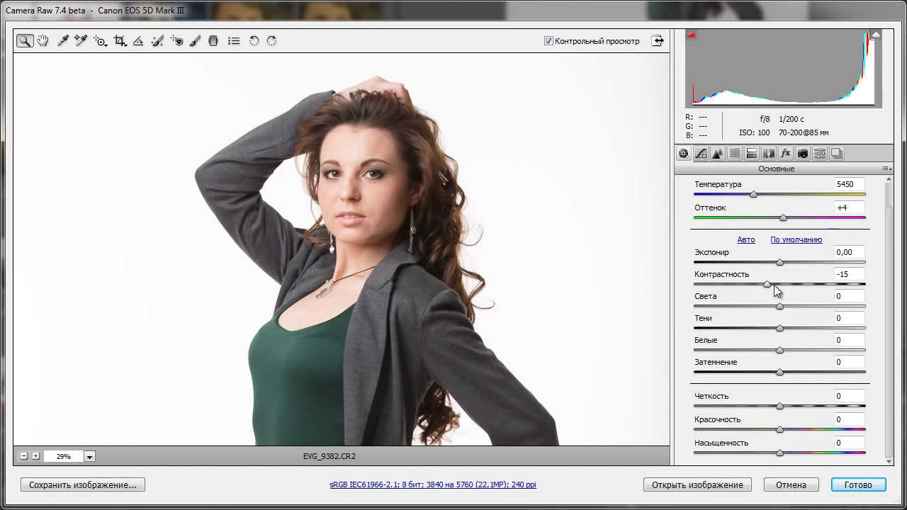
pyautogui.doubleClick(768, 285)
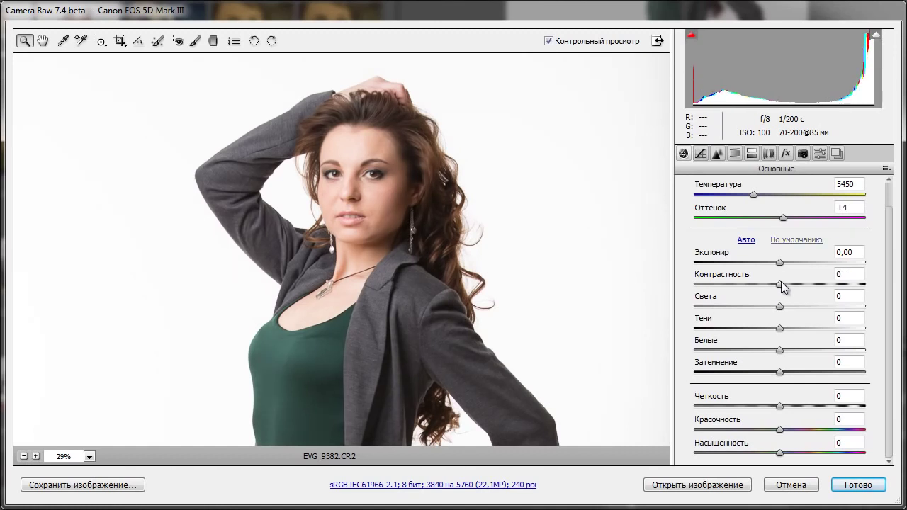
# Try contrast +33 combined with saturation -17, and reset both values to 0 with the whole photo in view
pyautogui.moveTo(781, 282); pyautogui.dragTo(809, 284)
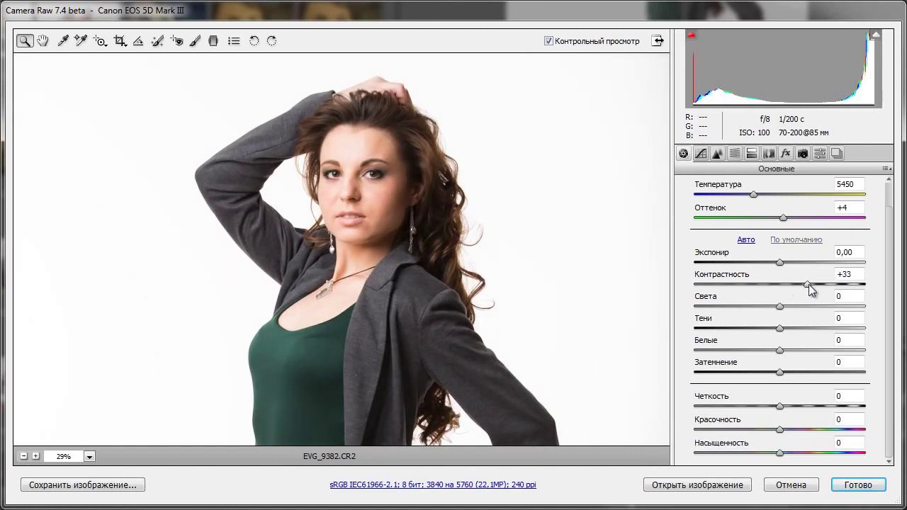
pyautogui.scroll(-1, 633, 369)
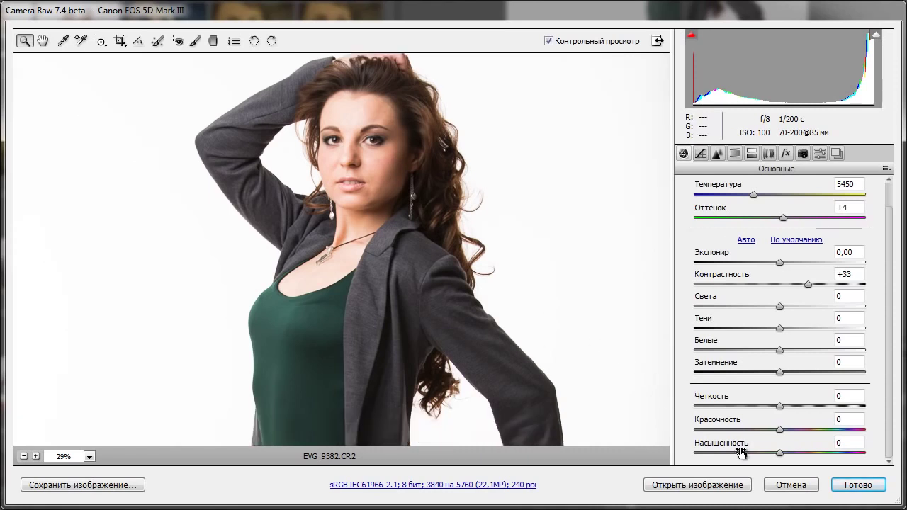
pyautogui.moveTo(780, 453); pyautogui.dragTo(767, 454)
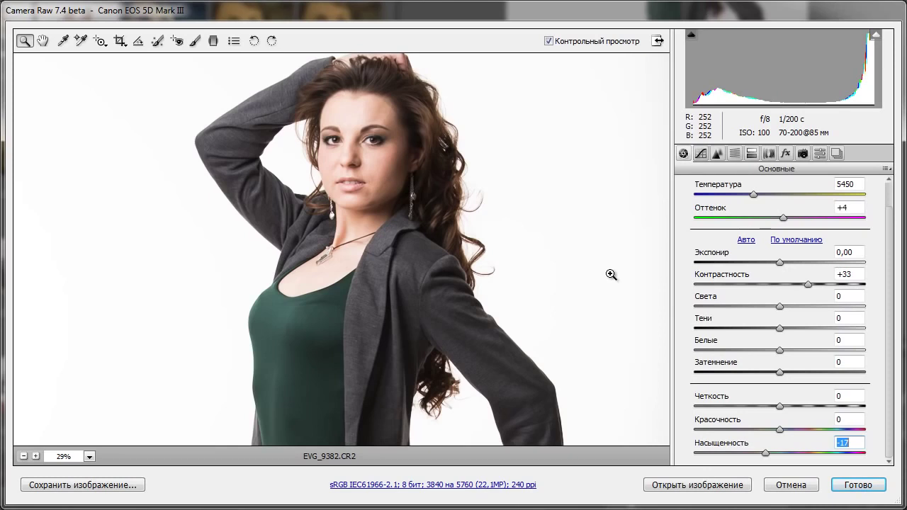
pyautogui.hotkey('ctrl', '0')
pyautogui.doubleClick(809, 284)
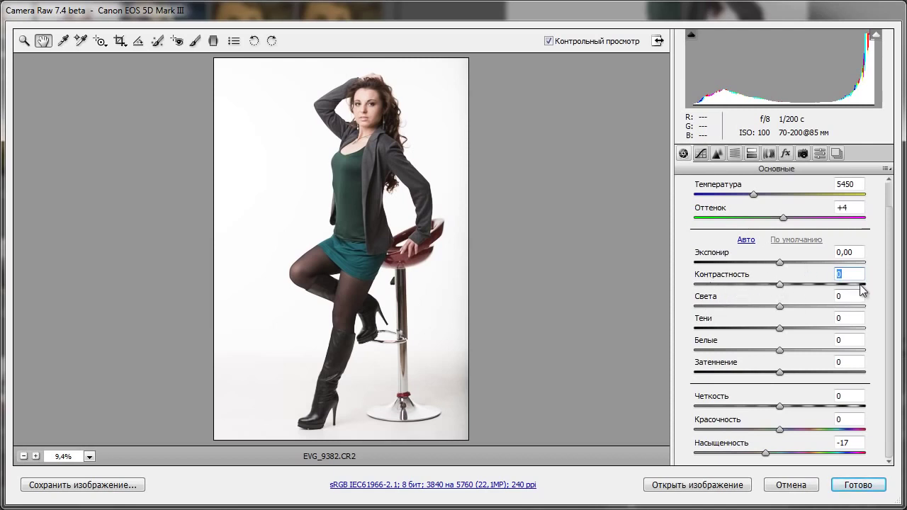
pyautogui.hotkey('ctrl', 'z')
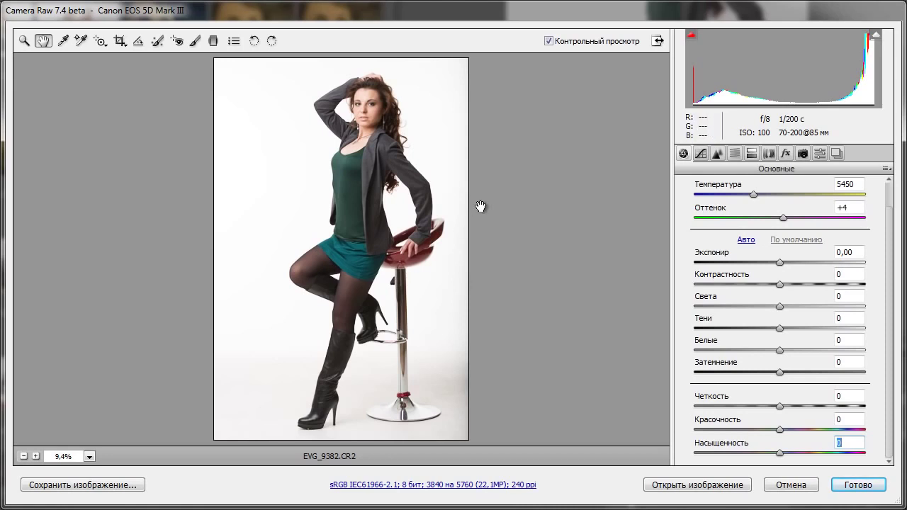
# Check the photo for blown-out areas using the highlight clipping warning, and turn the warning off again
pyautogui.click(877, 35)
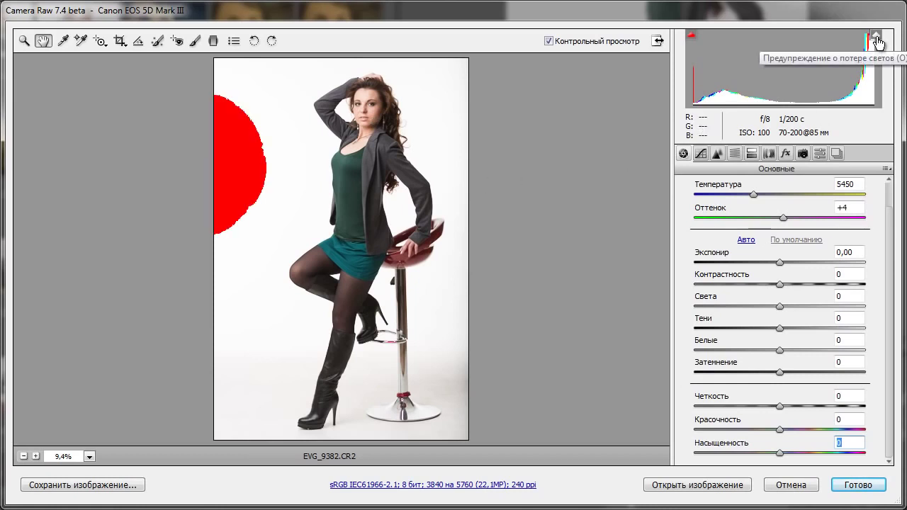
pyautogui.click(877, 37)
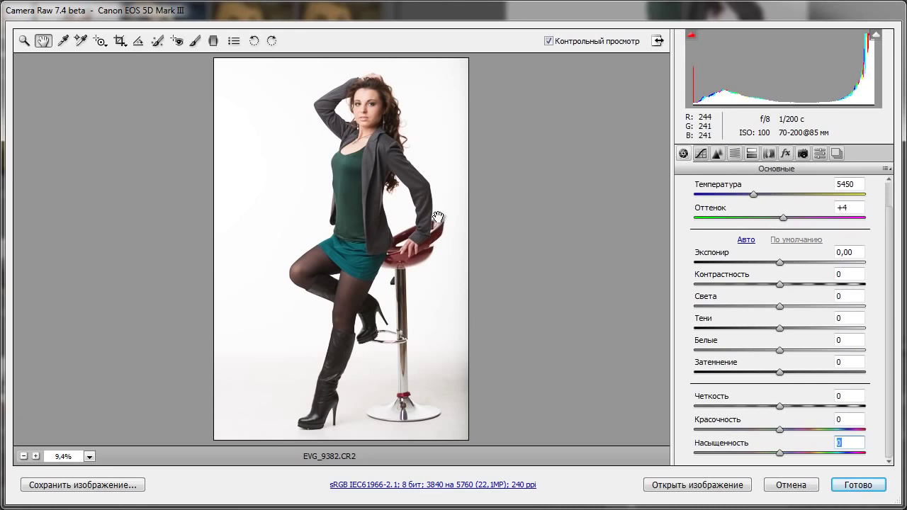
# Tone down the bright areas of the face with exposure -0.30, highlights -33 and whites -17
pyautogui.moveTo(343, 88); pyautogui.dragTo(404, 188)
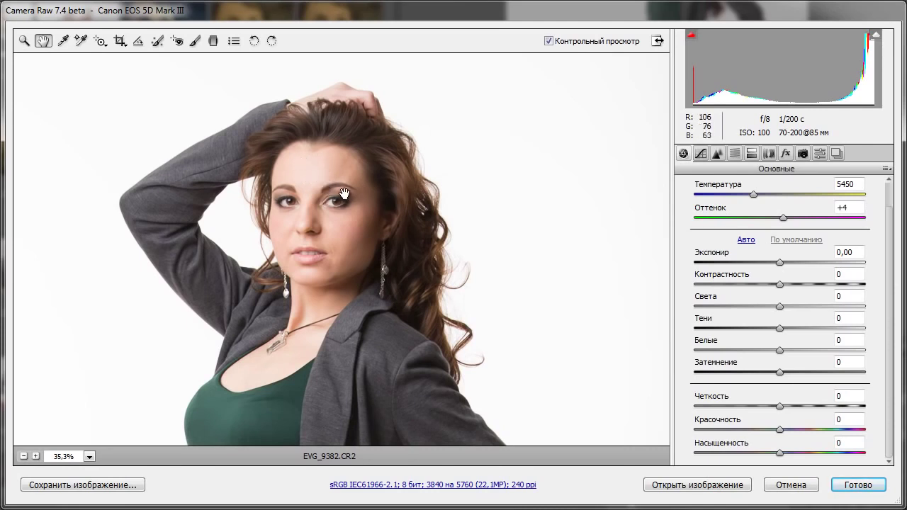
pyautogui.click(781, 264)
pyautogui.moveTo(780, 264); pyautogui.dragTo(776, 263)
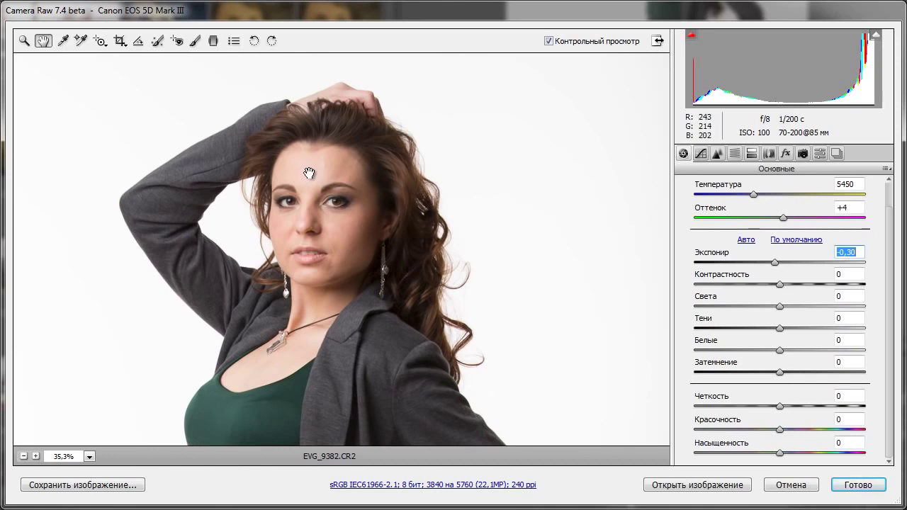
pyautogui.moveTo(779, 307); pyautogui.dragTo(752, 309)
pyautogui.moveTo(780, 350); pyautogui.dragTo(766, 355)
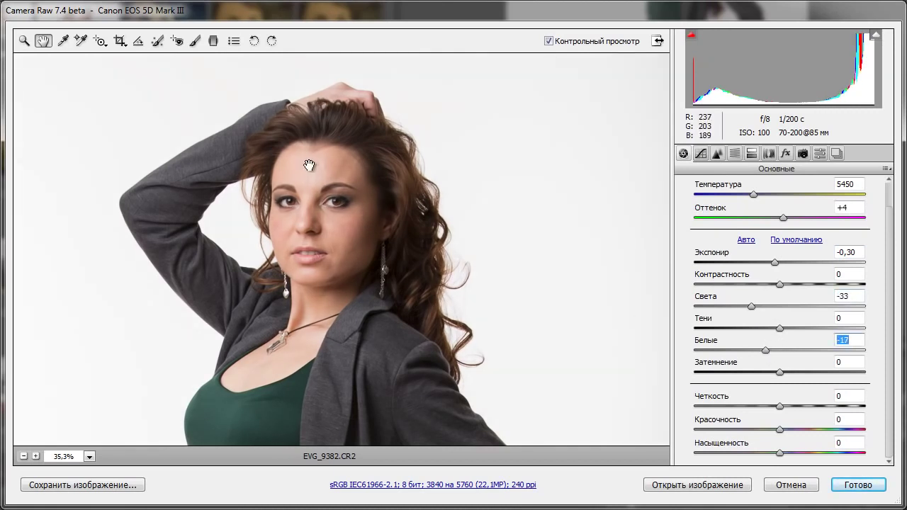
# Soften the whole photo's tones by setting contrast to -8 and shadows to +16
pyautogui.doubleClick(43, 41)
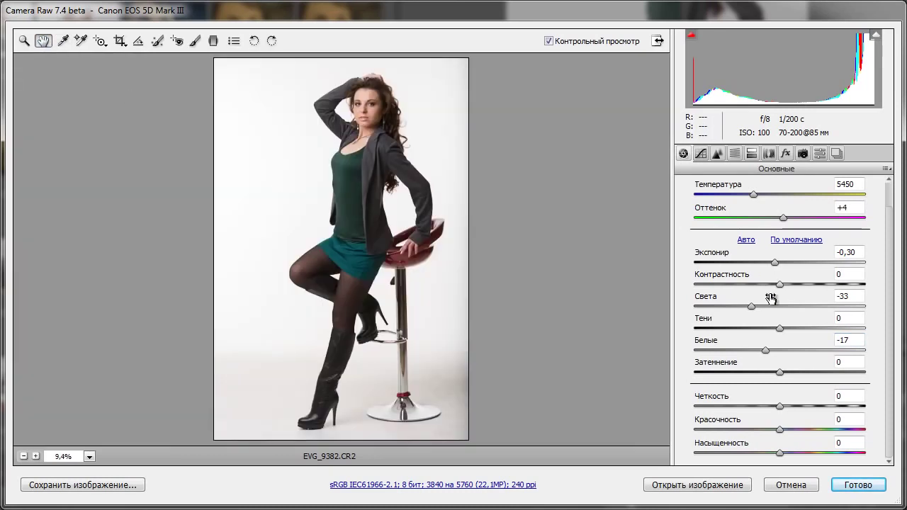
pyautogui.moveTo(780, 289); pyautogui.dragTo(775, 289)
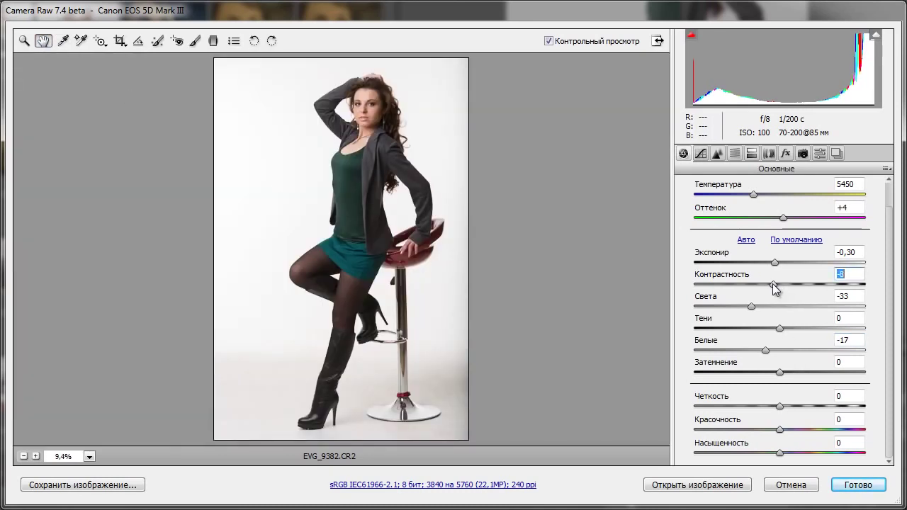
pyautogui.moveTo(779, 331); pyautogui.dragTo(793, 333)
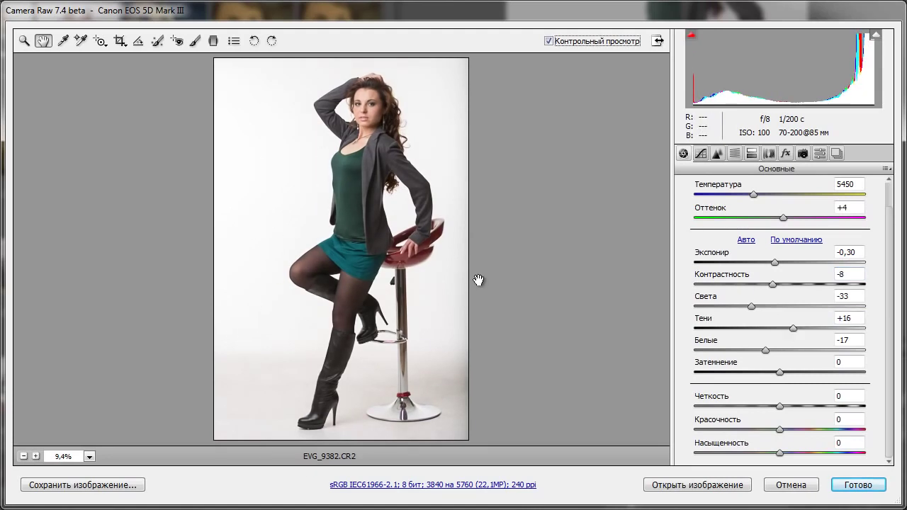
# Compare the photo with and without the adjustments, and examine the face, jacket and skirt up close
pyautogui.click(550, 41)
pyautogui.click(550, 41)
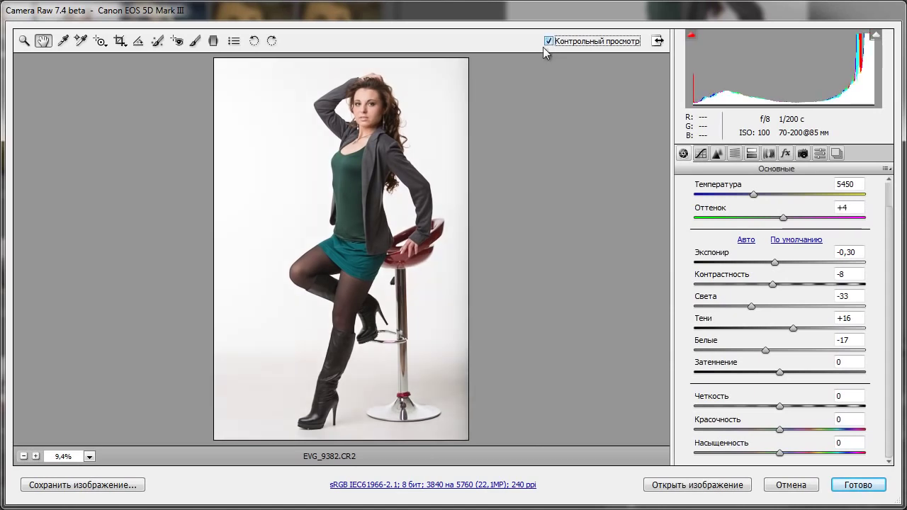
pyautogui.scroll(5, 369, 92)
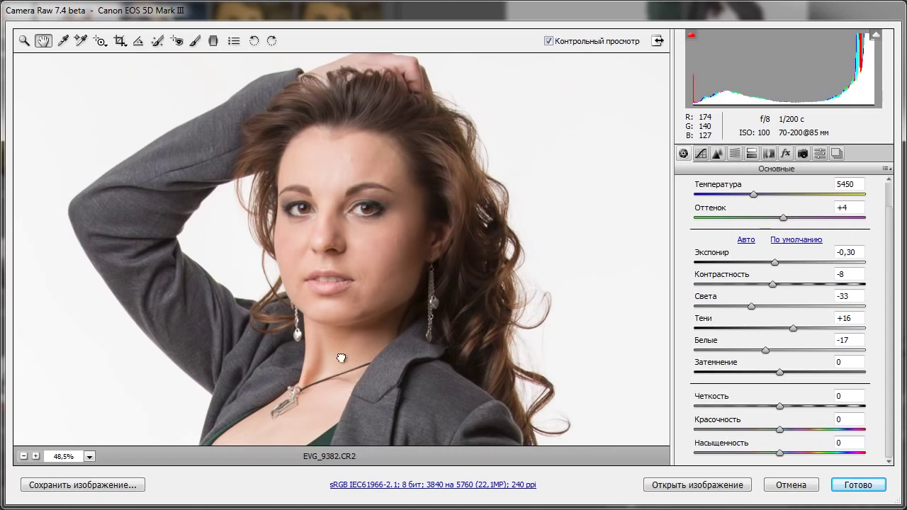
pyautogui.moveTo(344, 374); pyautogui.dragTo(341, 321)
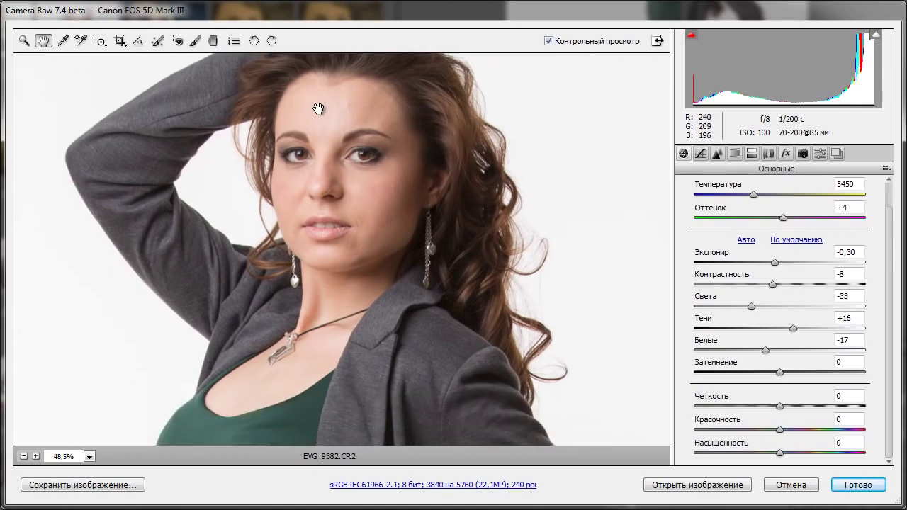
pyautogui.moveTo(461, 268); pyautogui.dragTo(331, 207)
pyautogui.moveTo(300, 344); pyautogui.dragTo(430, 192)
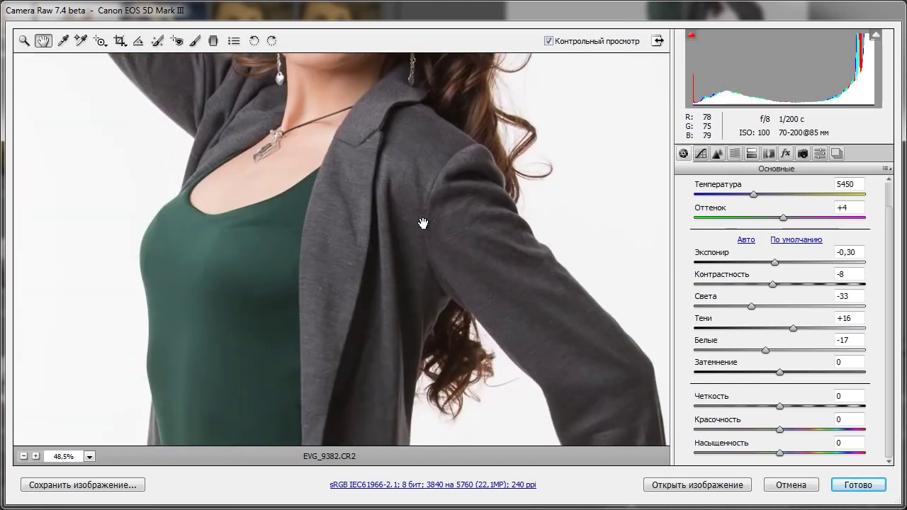
pyautogui.moveTo(383, 397); pyautogui.dragTo(356, 243)
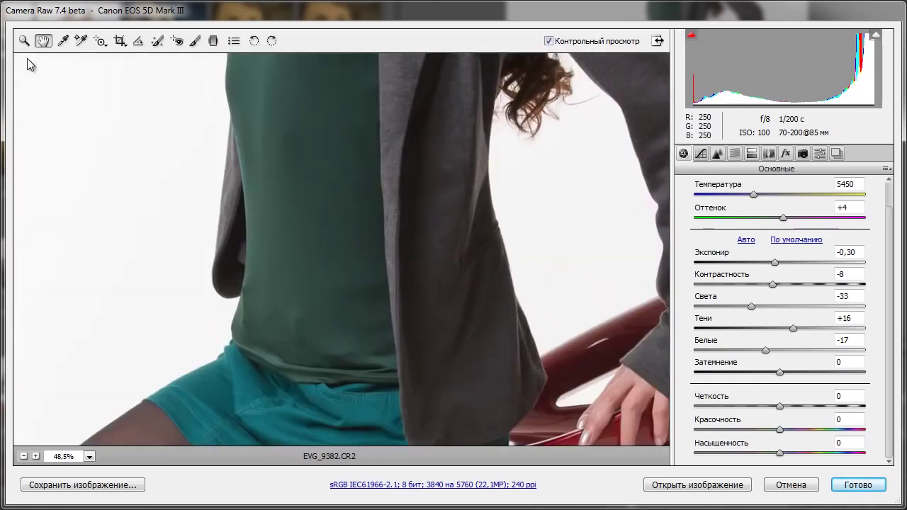
pyautogui.hotkey('ctrl', '0')
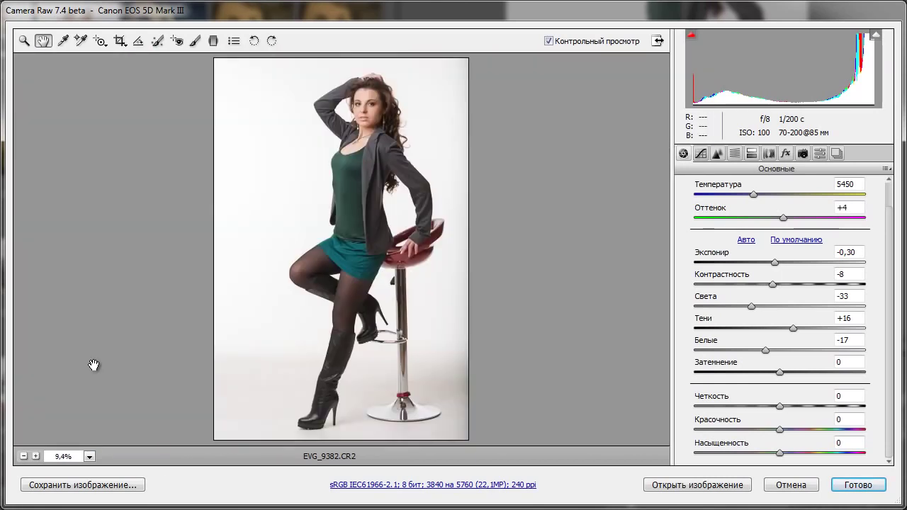